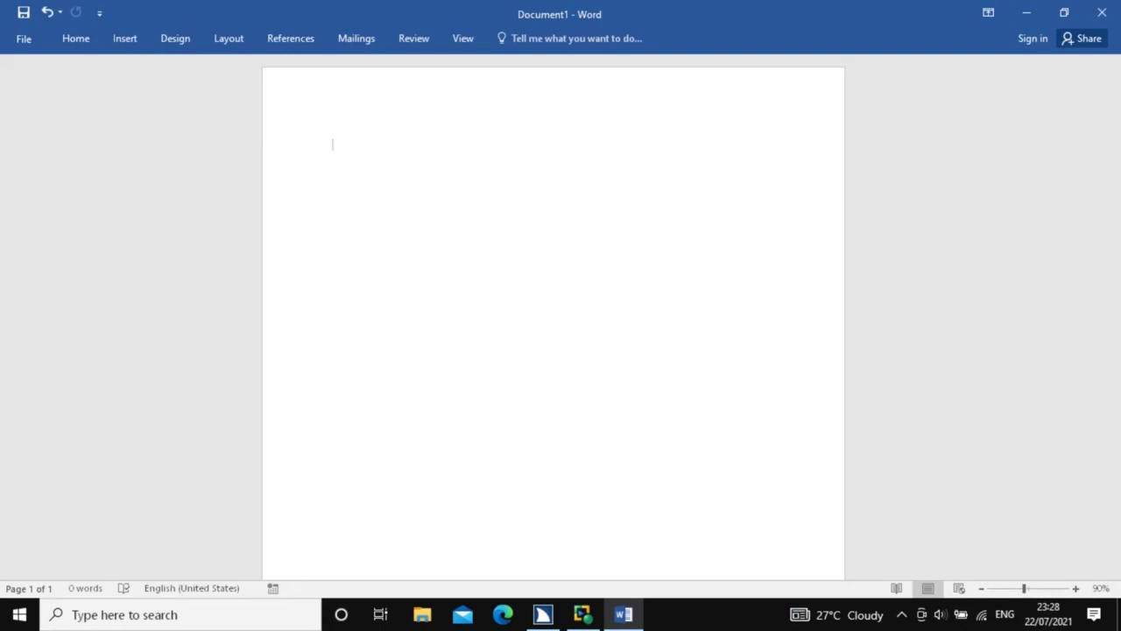
Set up a new macro recording named demo with the description "table with 10rows and 10columns"
{"action": "key", "text": "alt+q"}
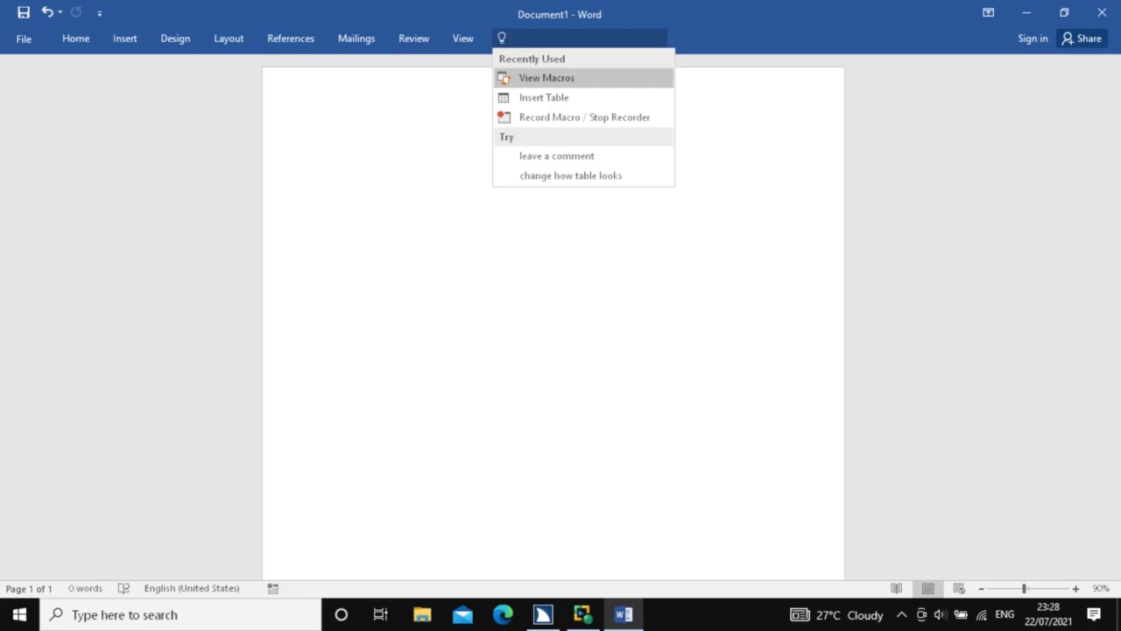
{"action": "type", "text": "macro"}
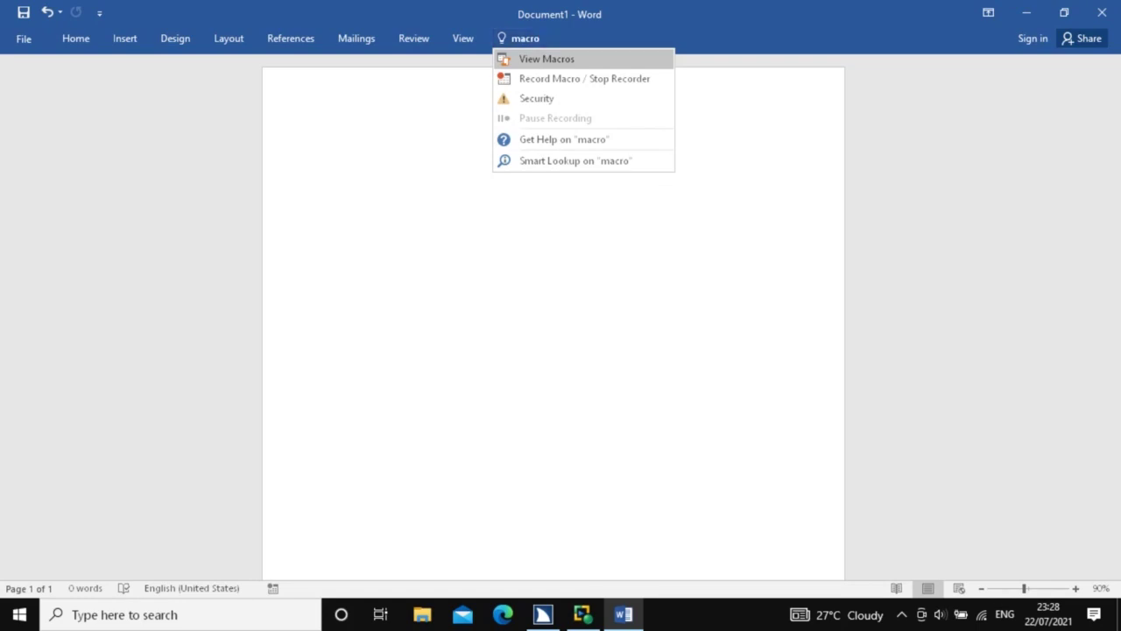
{"action": "key", "text": "Down"}
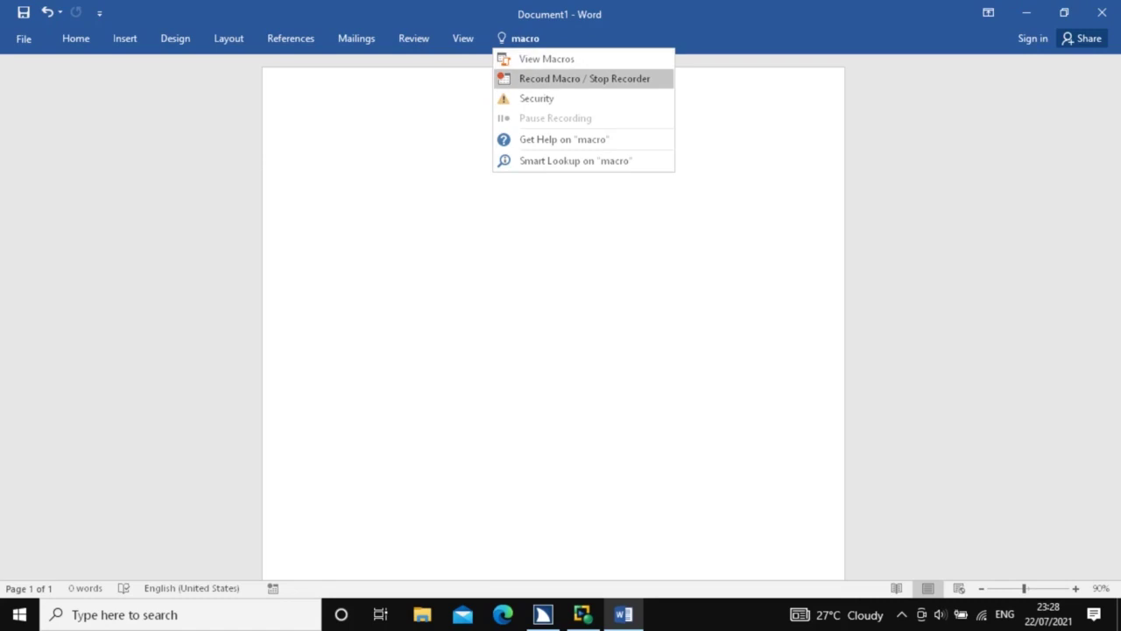
{"action": "key", "text": "Return"}
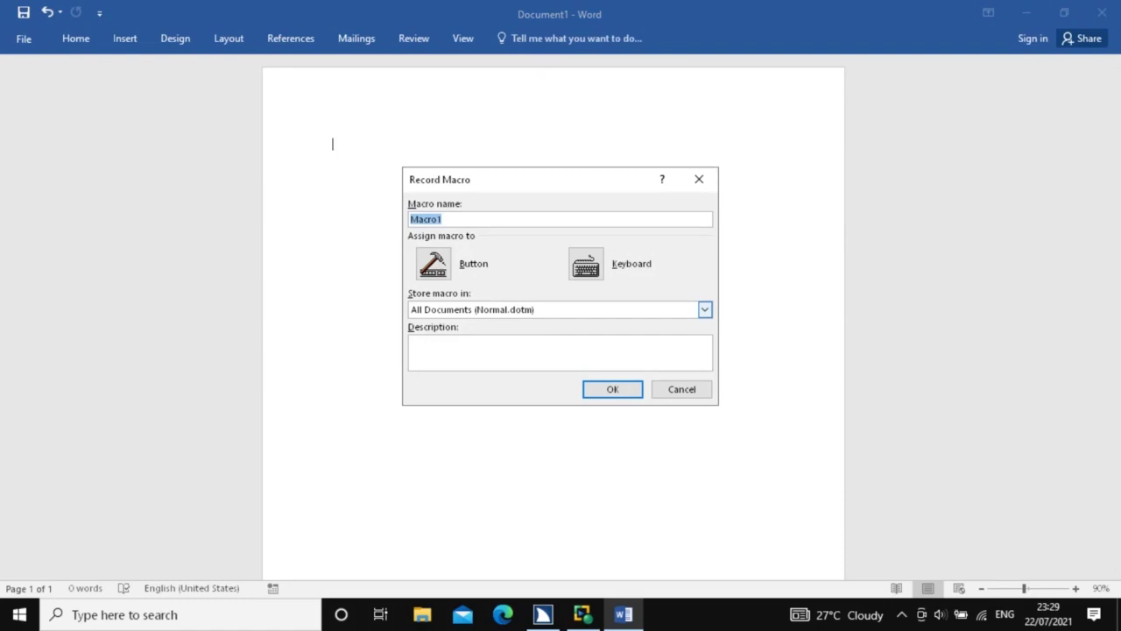
{"action": "type", "text": "demo"}
{"action": "key", "text": "Tab"}
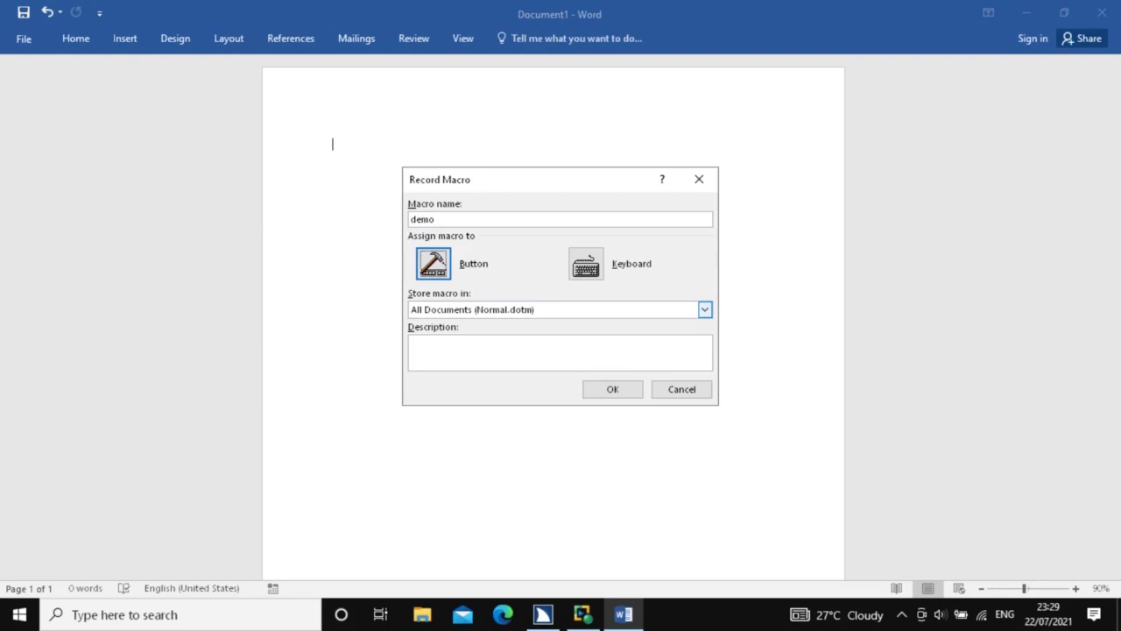
{"action": "key", "text": "Tab"}
{"action": "key", "text": "Tab"}
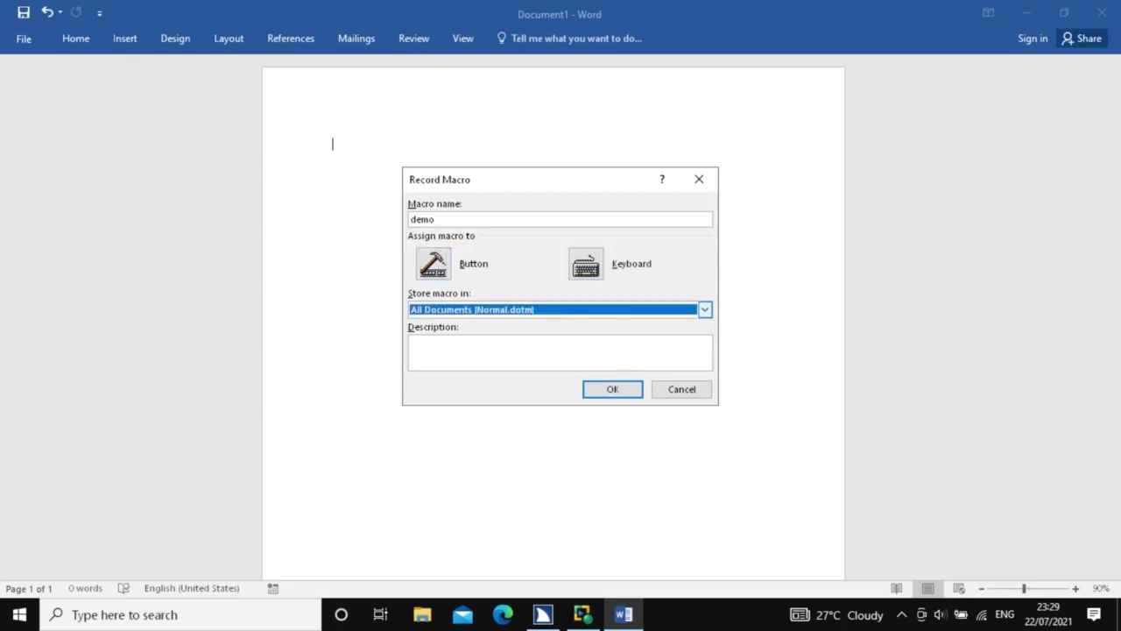
{"action": "key", "text": "Tab"}
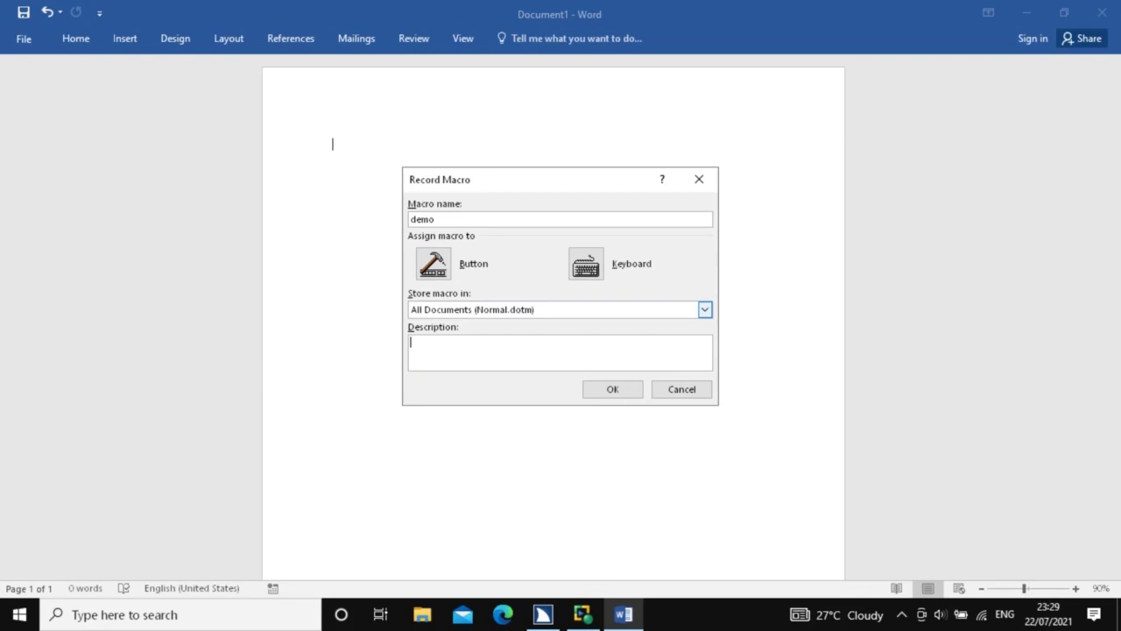
{"action": "type", "text": "table with 10rows and 10columns"}
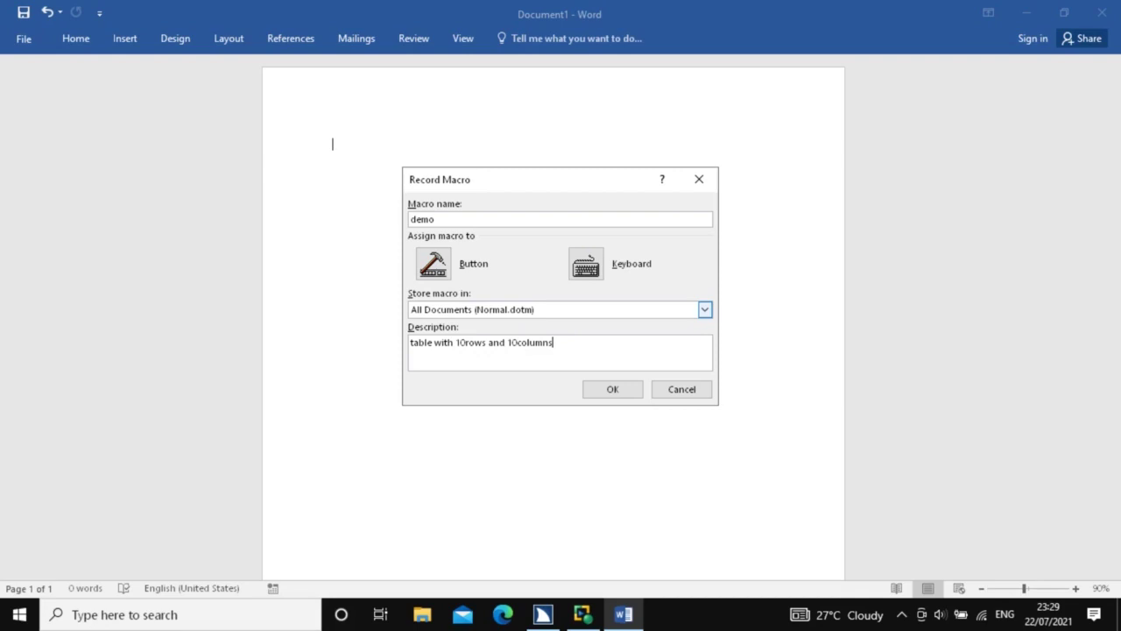
Assign the keyboard shortcut Ctrl+1 to the demo macro, saved in Normal, and begin the recording
{"action": "key", "text": "shift+Tab"}
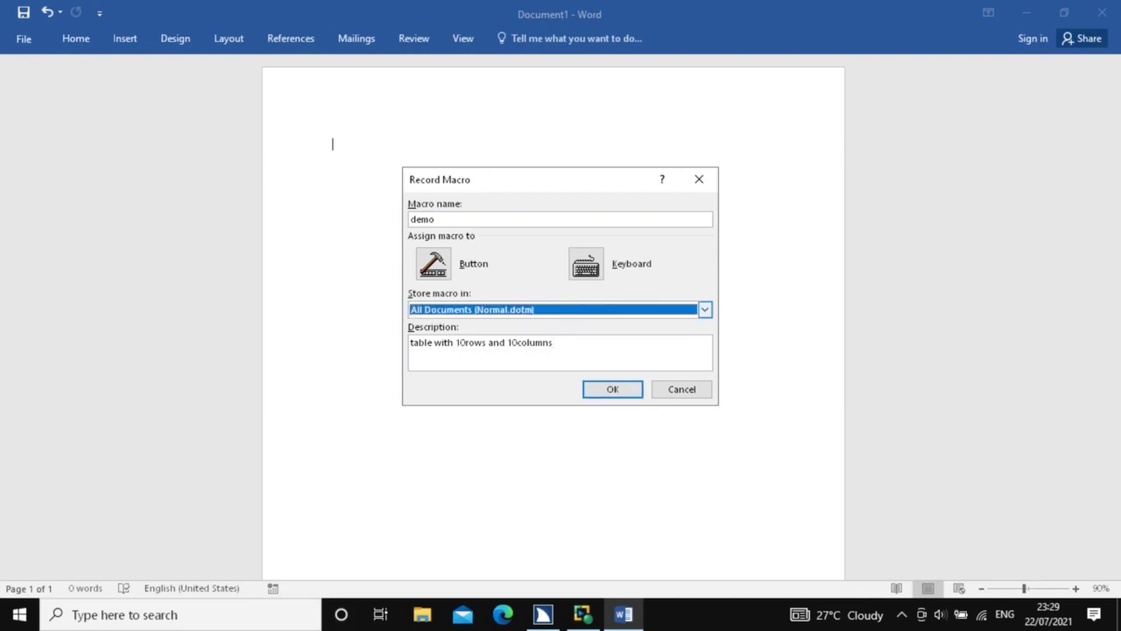
{"action": "key", "text": "shift+Tab"}
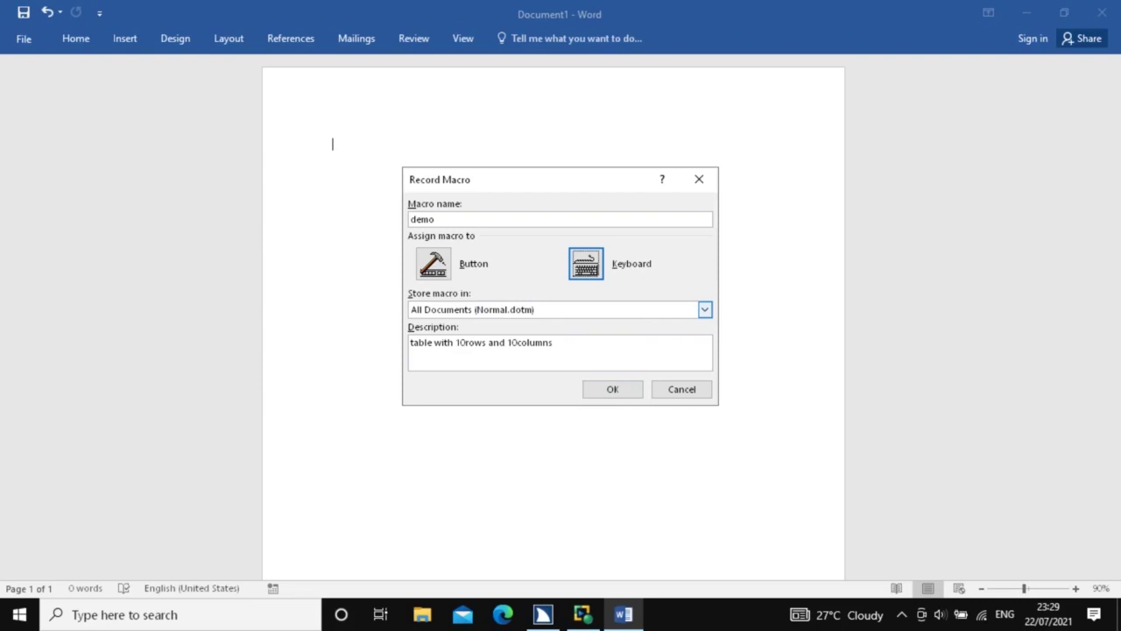
{"action": "key", "text": "Return"}
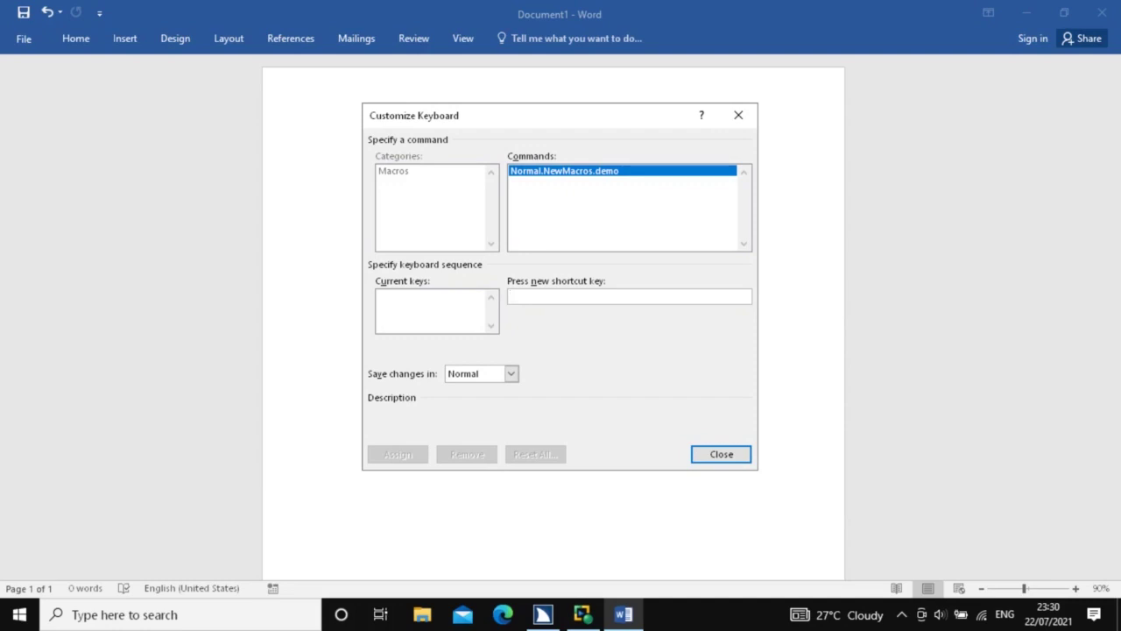
{"action": "key", "text": "ctrl+1"}
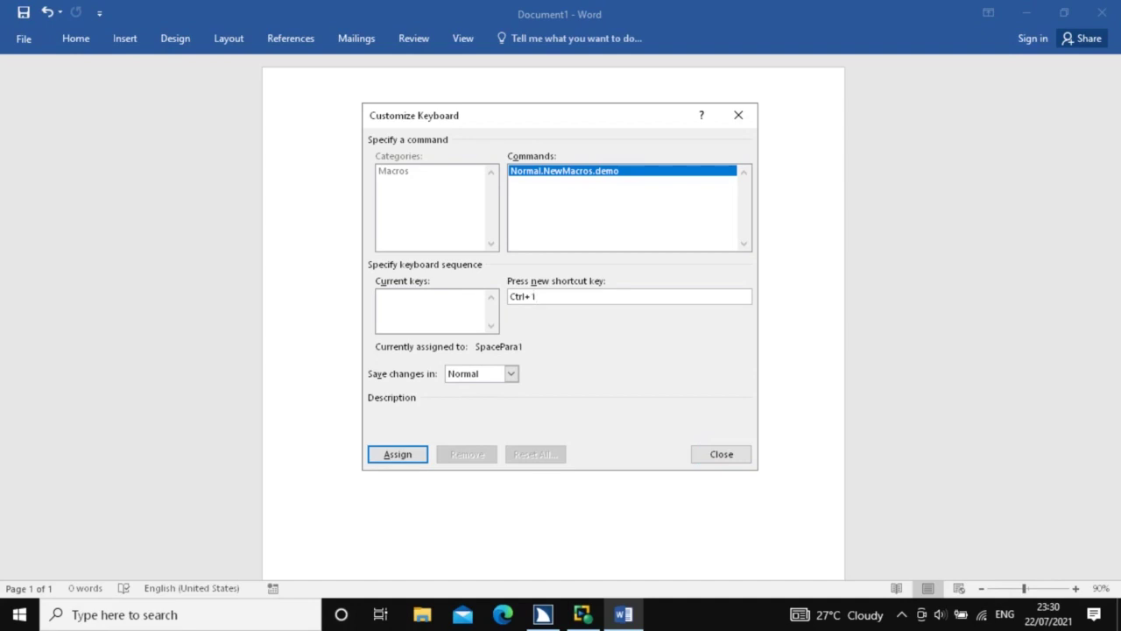
{"action": "key", "text": "Tab"}
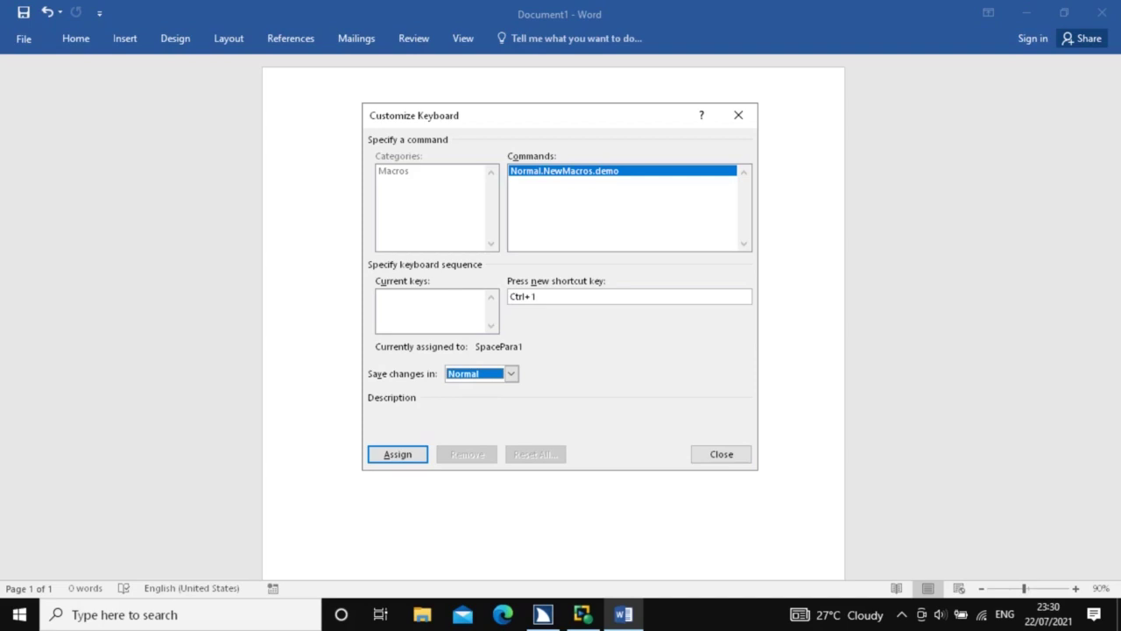
{"action": "key", "text": "shift+Tab"}
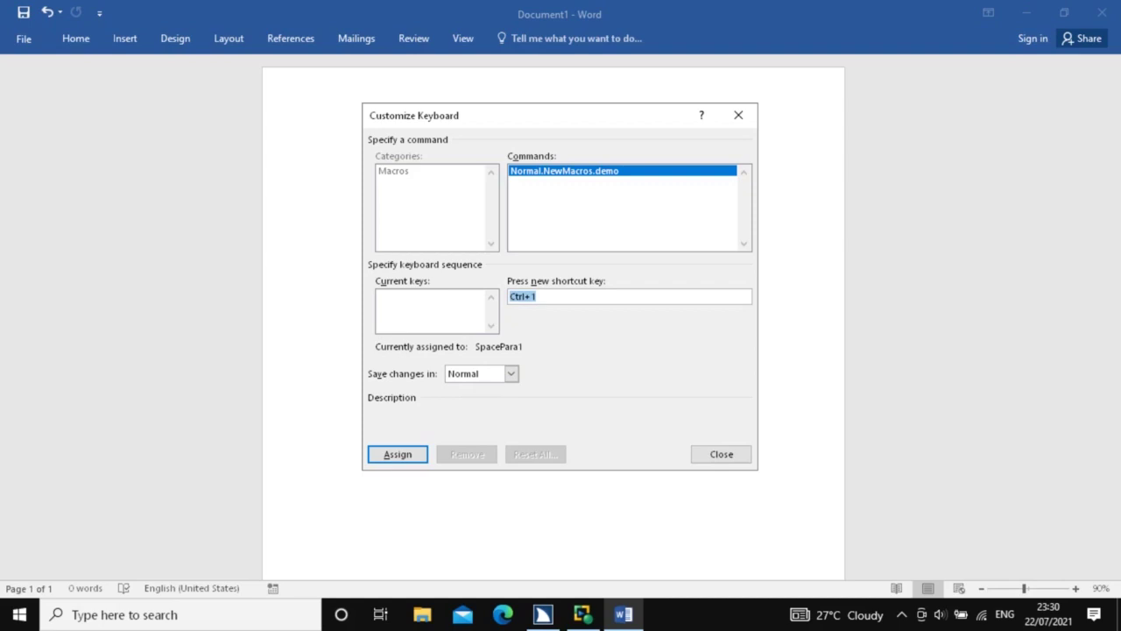
{"action": "key", "text": "Tab"}
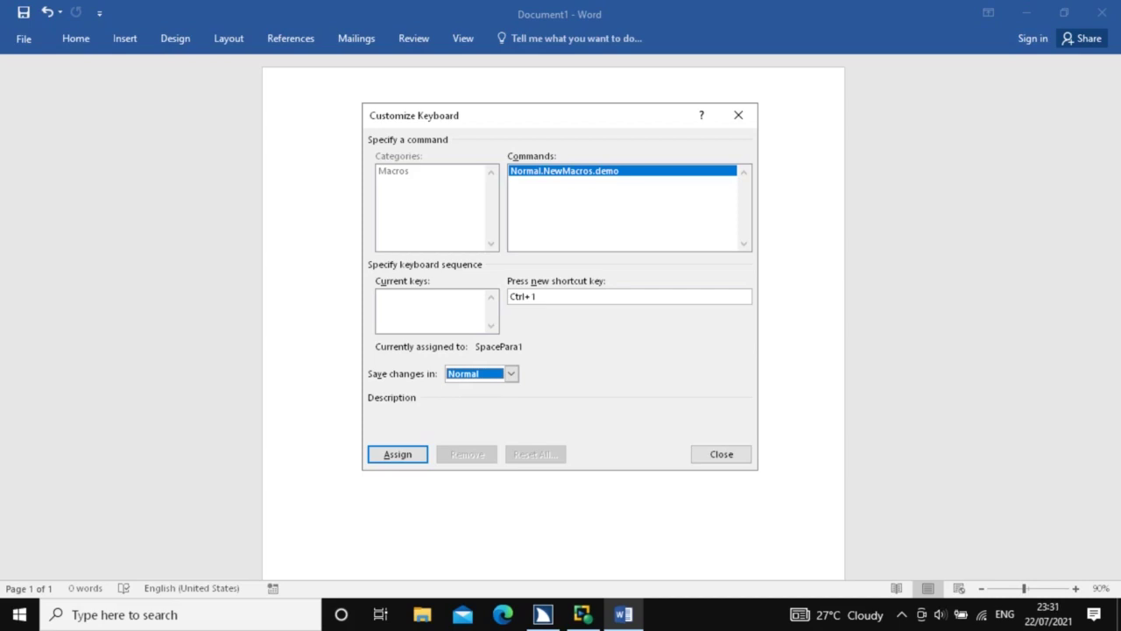
{"action": "key", "text": "Tab"}
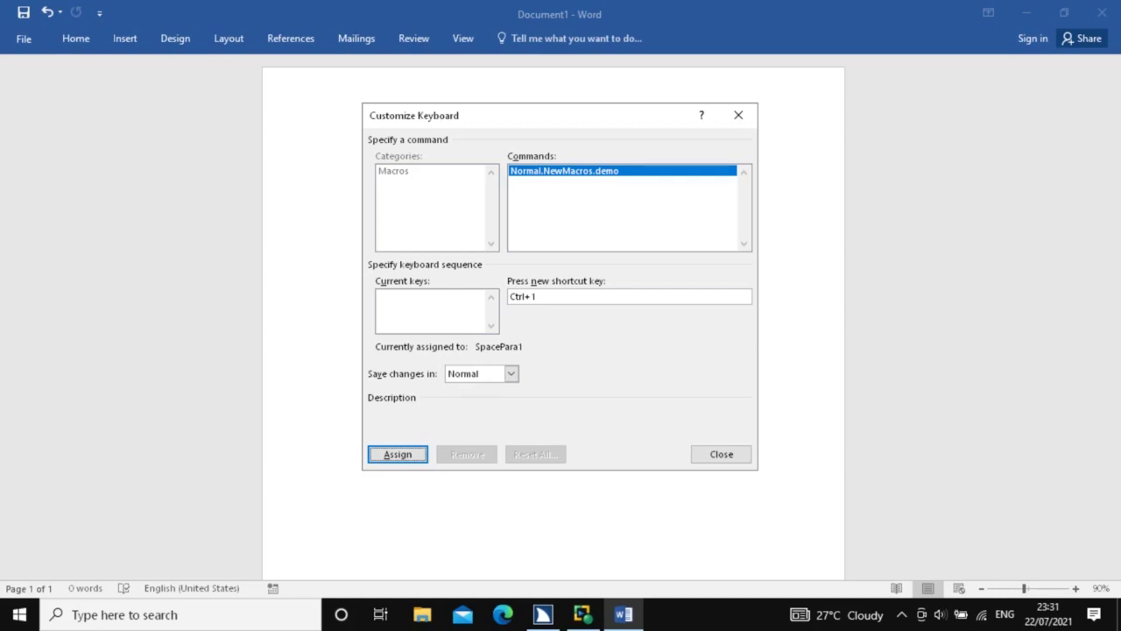
{"action": "key", "text": "Return"}
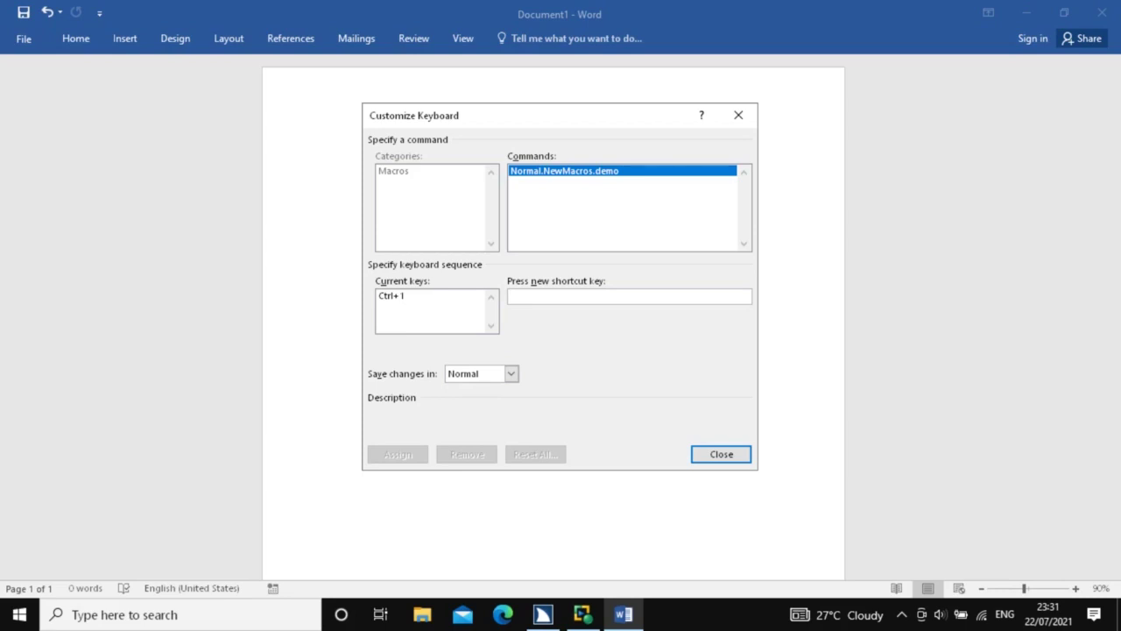
{"action": "left_click", "coordinate": [473, 373]}
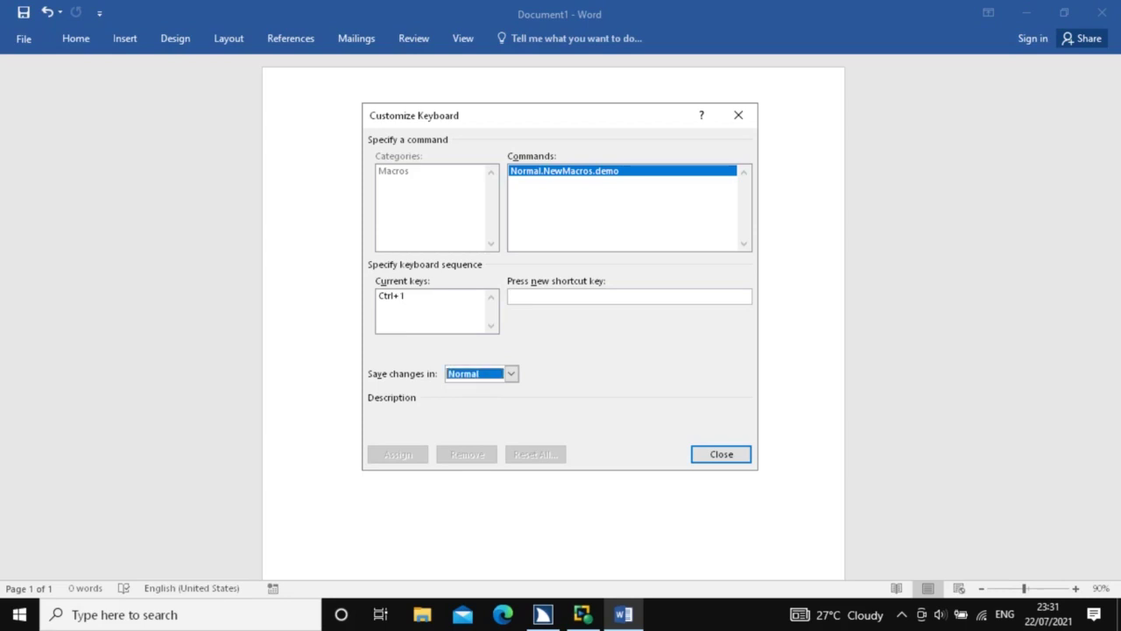
{"action": "key", "text": "Tab"}
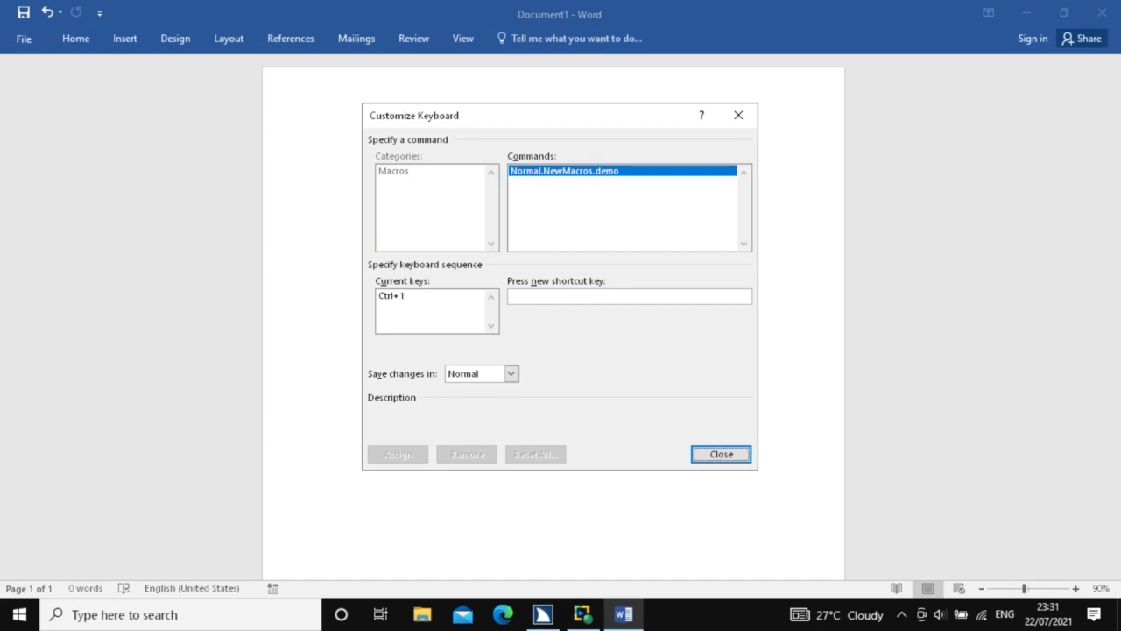
{"action": "key", "text": "space"}
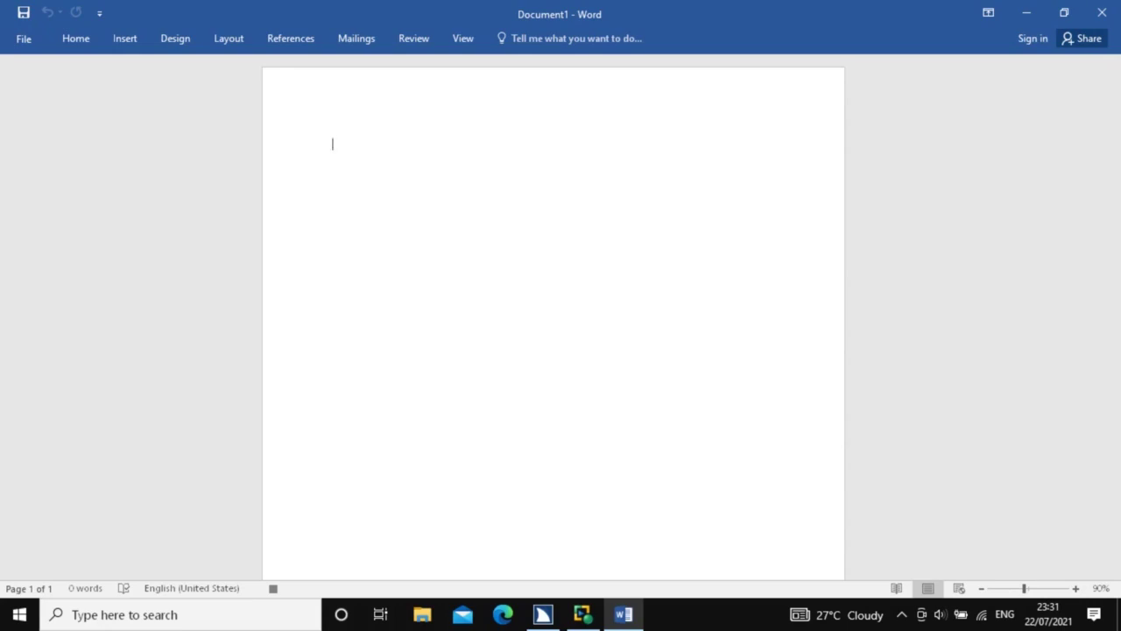
Find the Insert Table command and set the new table's size to 10 columns and 10 rows
{"action": "key", "text": "alt+q"}
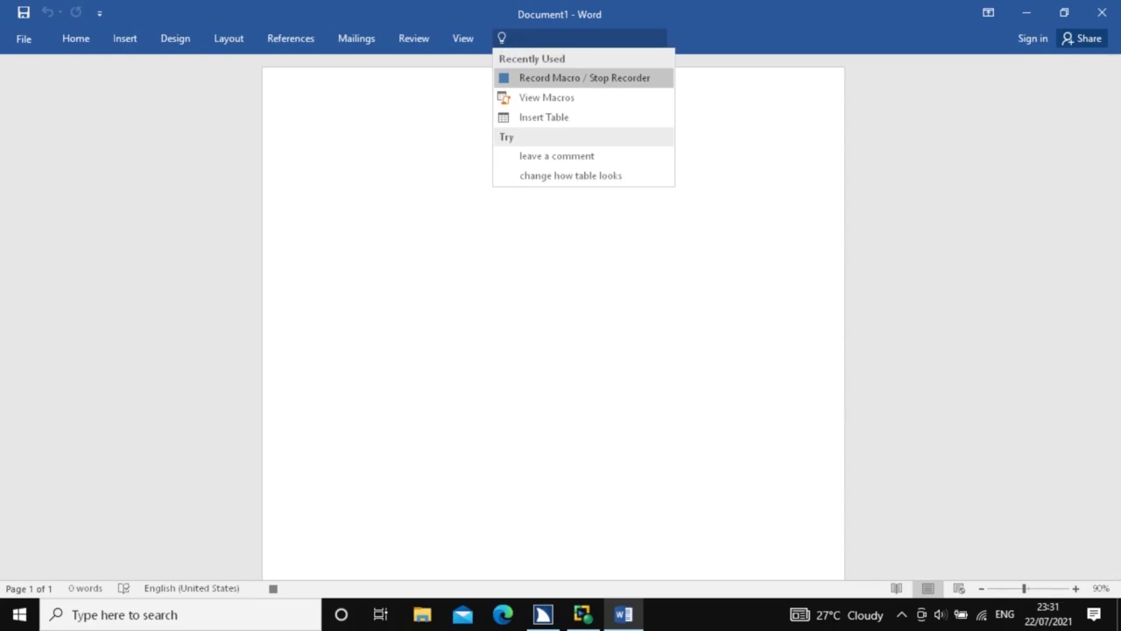
{"action": "type", "text": "table"}
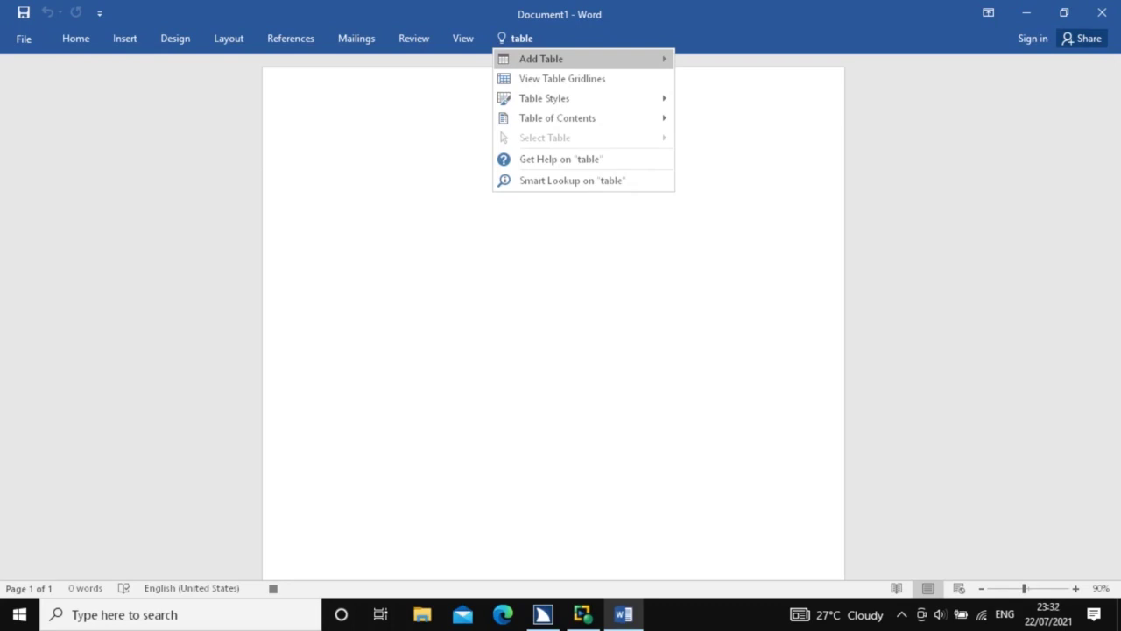
{"action": "key", "text": "Right"}
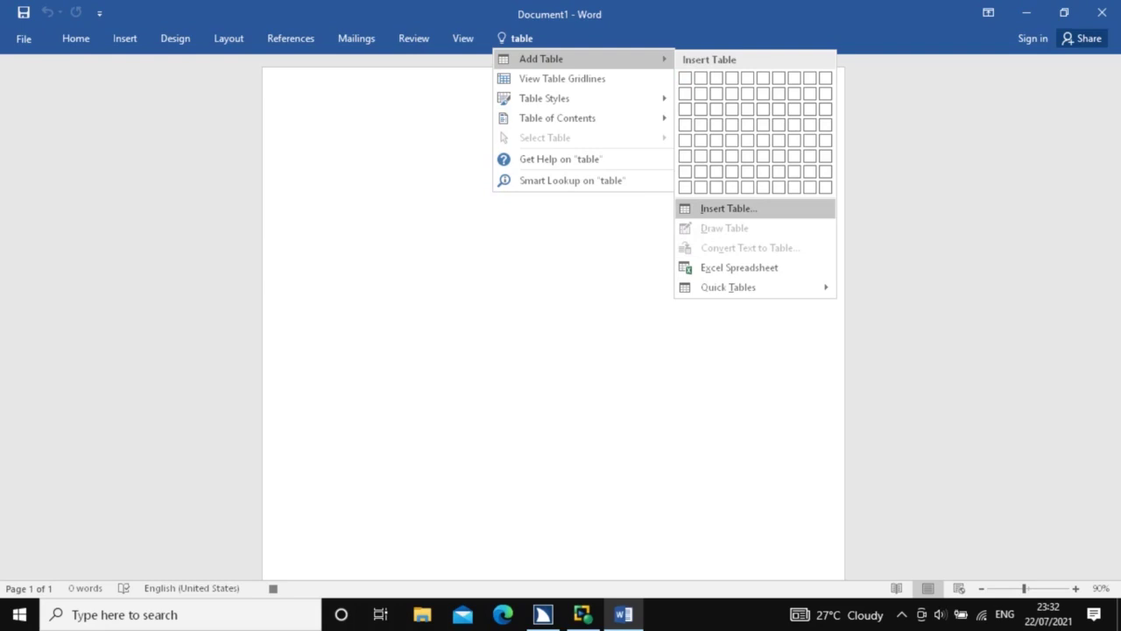
{"action": "left_click", "coordinate": [729, 208]}
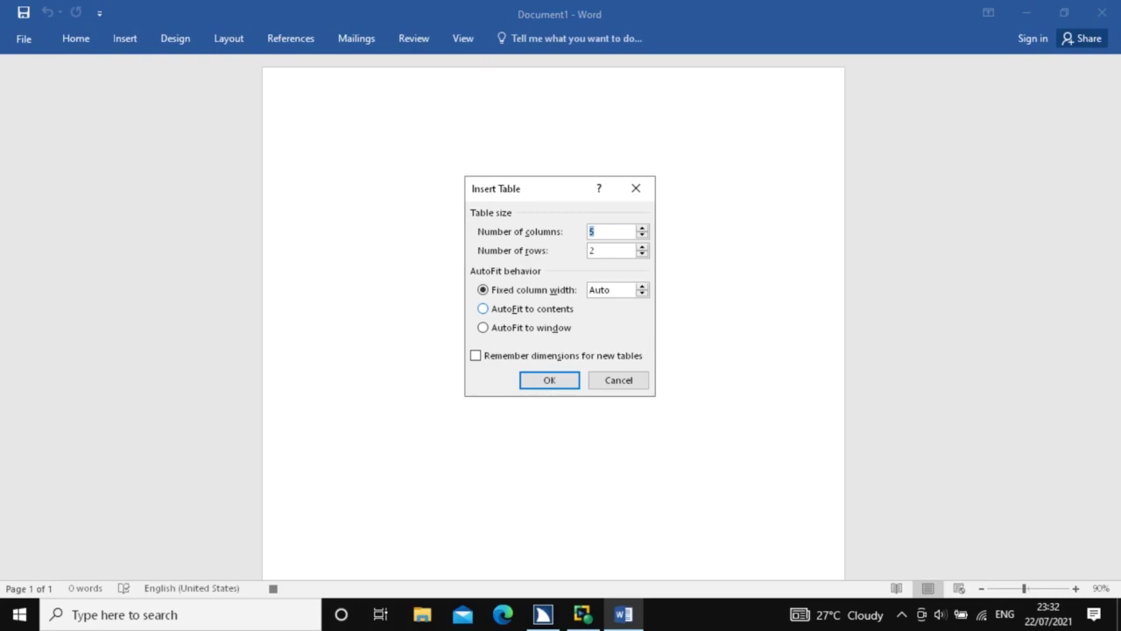
{"action": "key", "text": "BackSpace"}
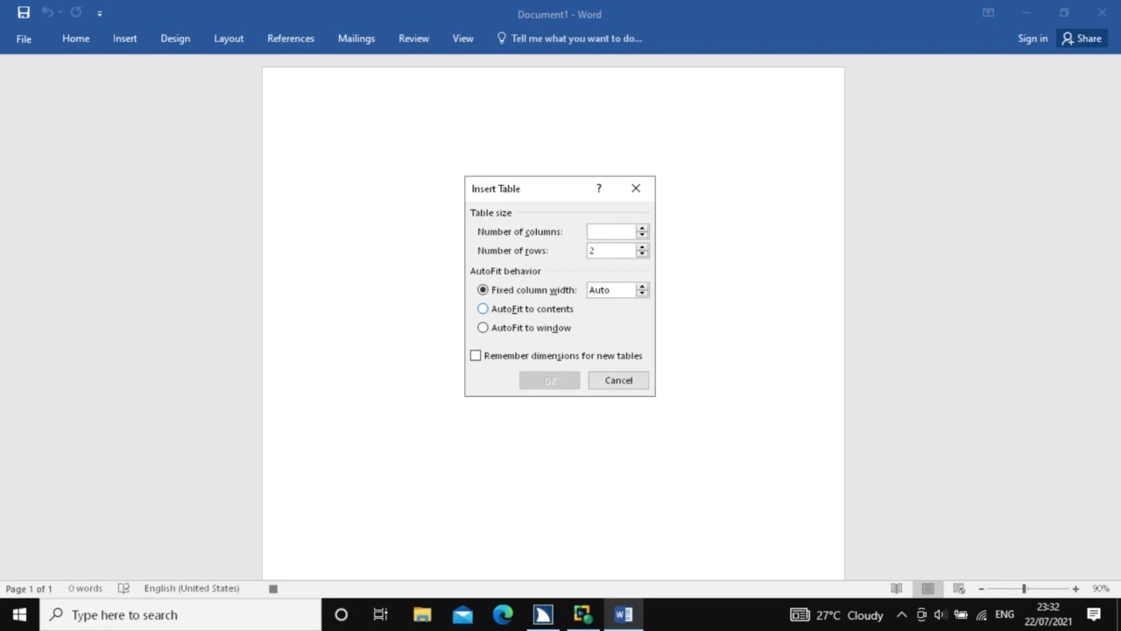
{"action": "type", "text": "10"}
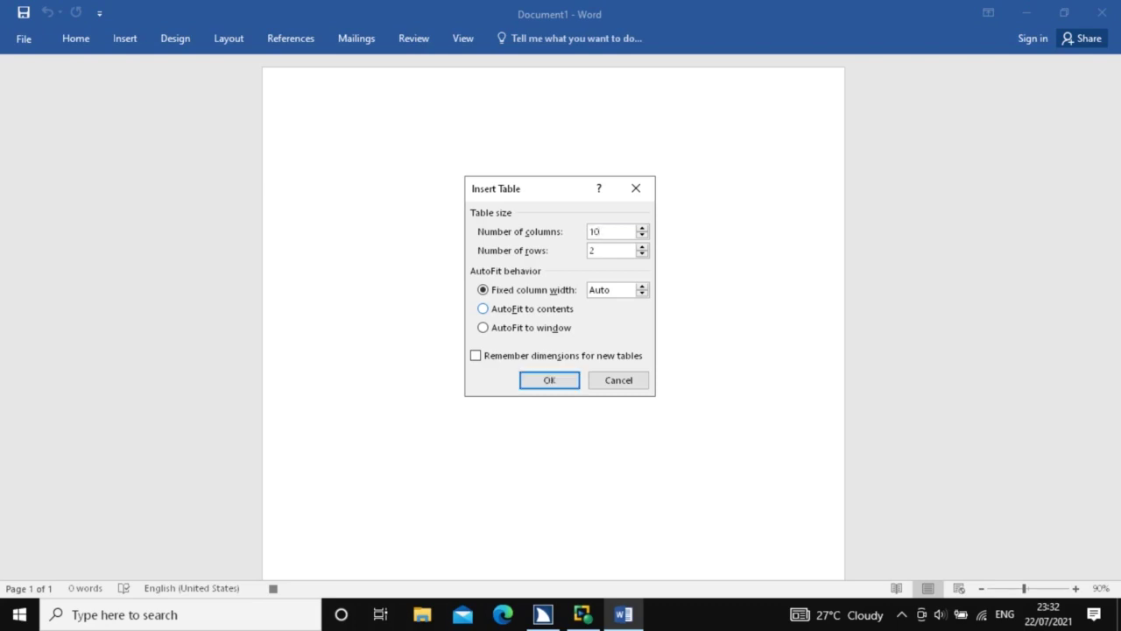
{"action": "key", "text": "Tab"}
{"action": "key", "text": "BackSpace"}
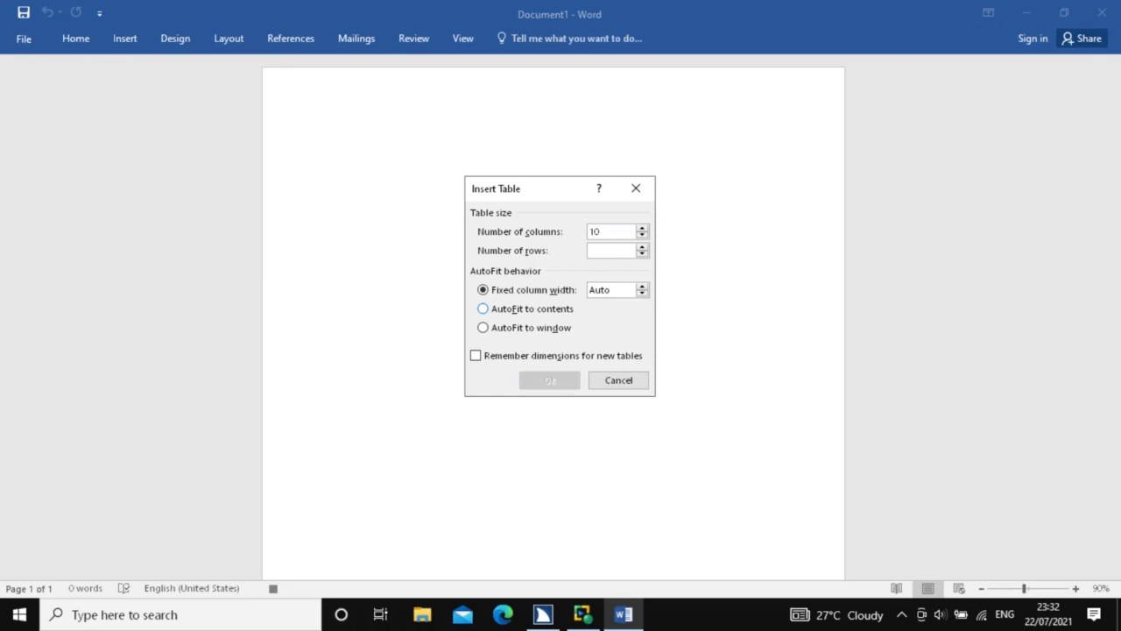
{"action": "type", "text": "10"}
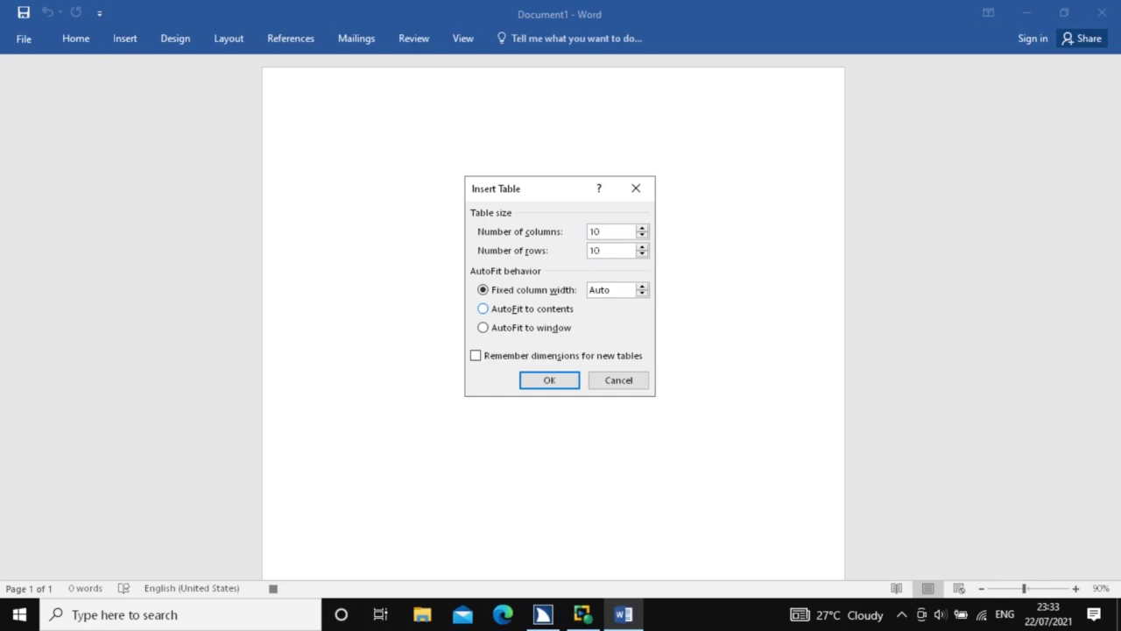
Use Fixed column width as the AutoFit behavior and insert the table
{"action": "left_click", "coordinate": [534, 289]}
{"action": "key", "text": "Tab"}
{"action": "key", "text": "Tab"}
{"action": "key", "text": "Tab"}
{"action": "key", "text": "Return"}
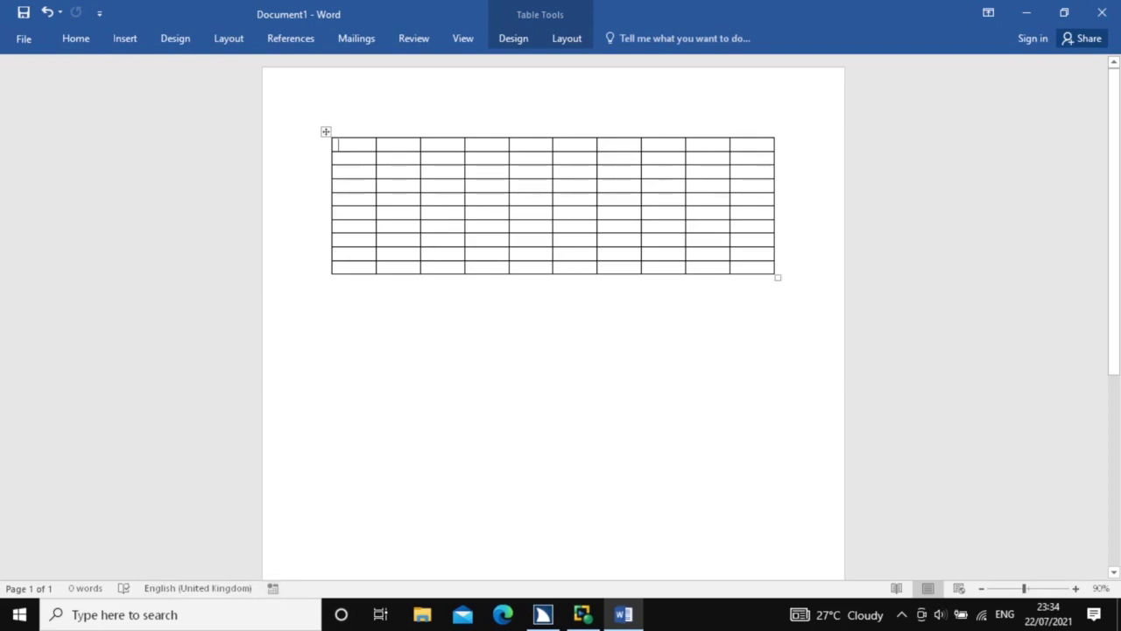
Delete the table from the page and recreate it by running the demo macro with its assigned shortcut
{"action": "key", "text": "ctrl+a"}
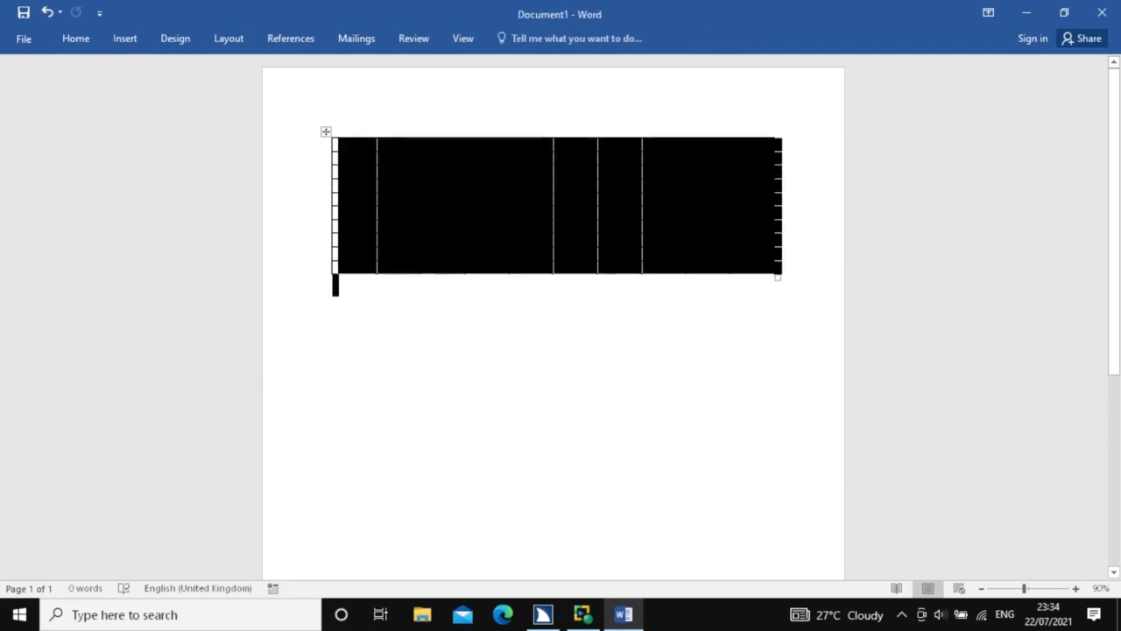
{"action": "key", "text": "Delete"}
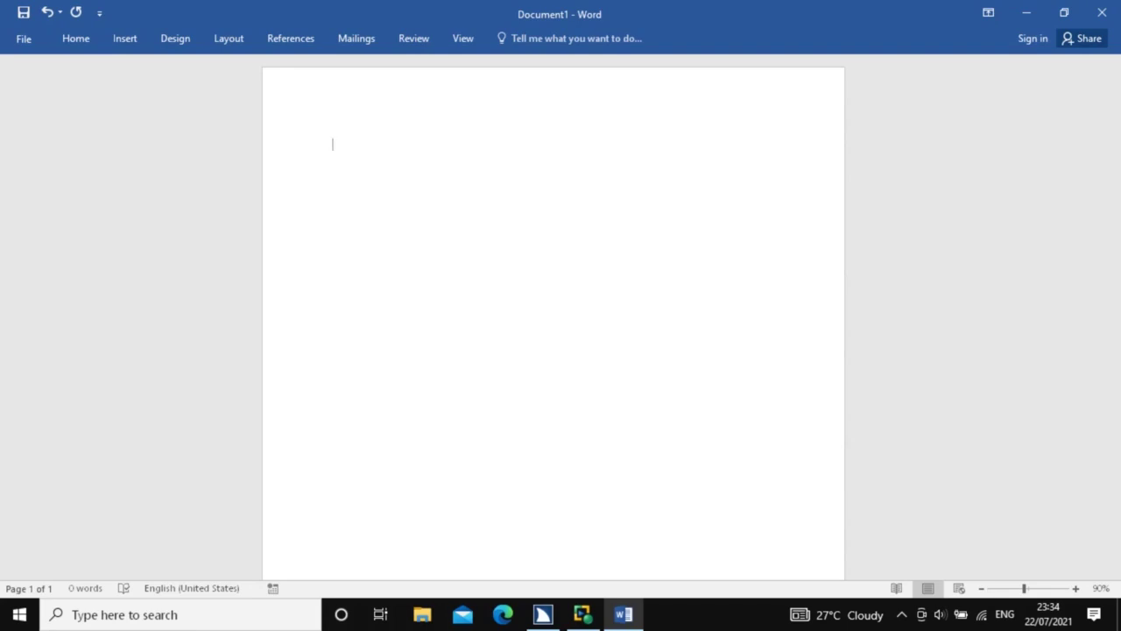
{"action": "key", "text": "ctrl+v"}
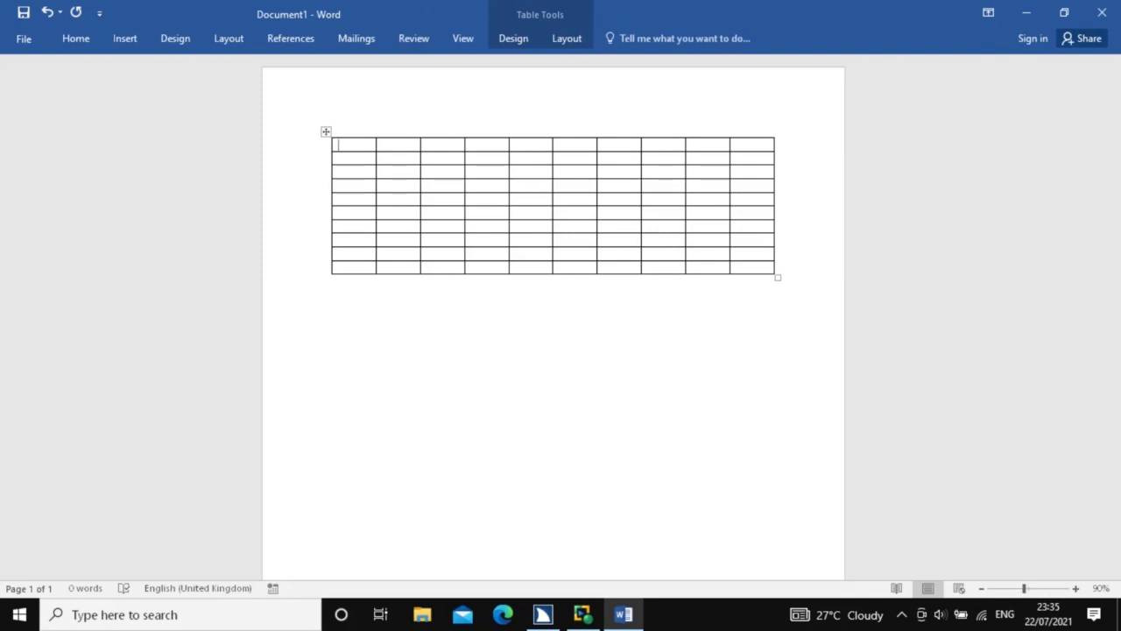
{"action": "left_click", "coordinate": [339, 158]}
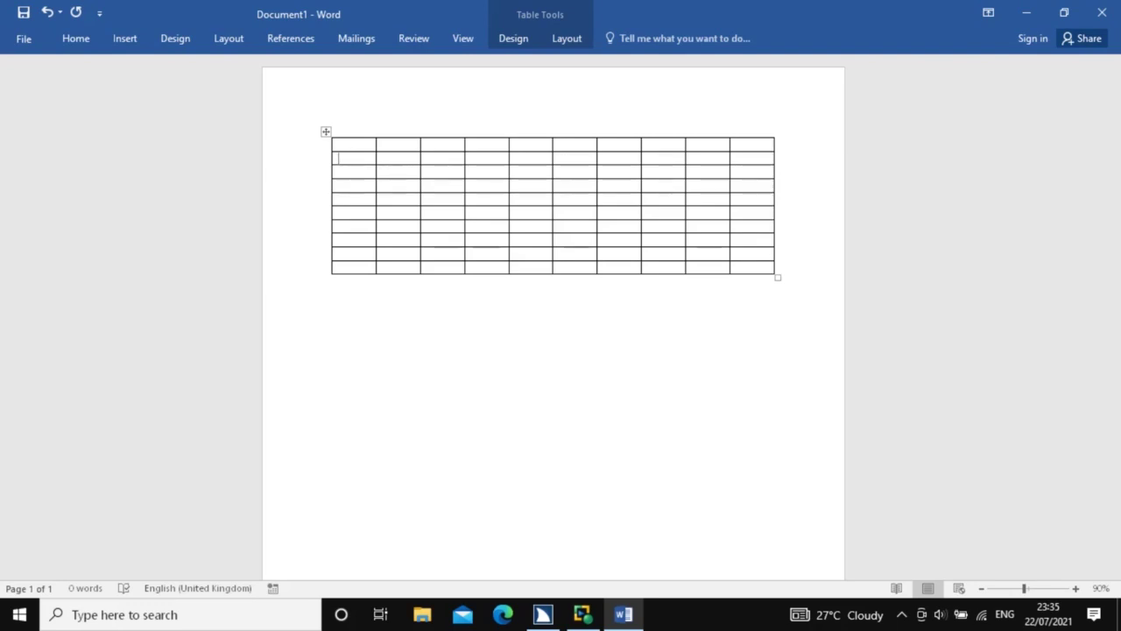
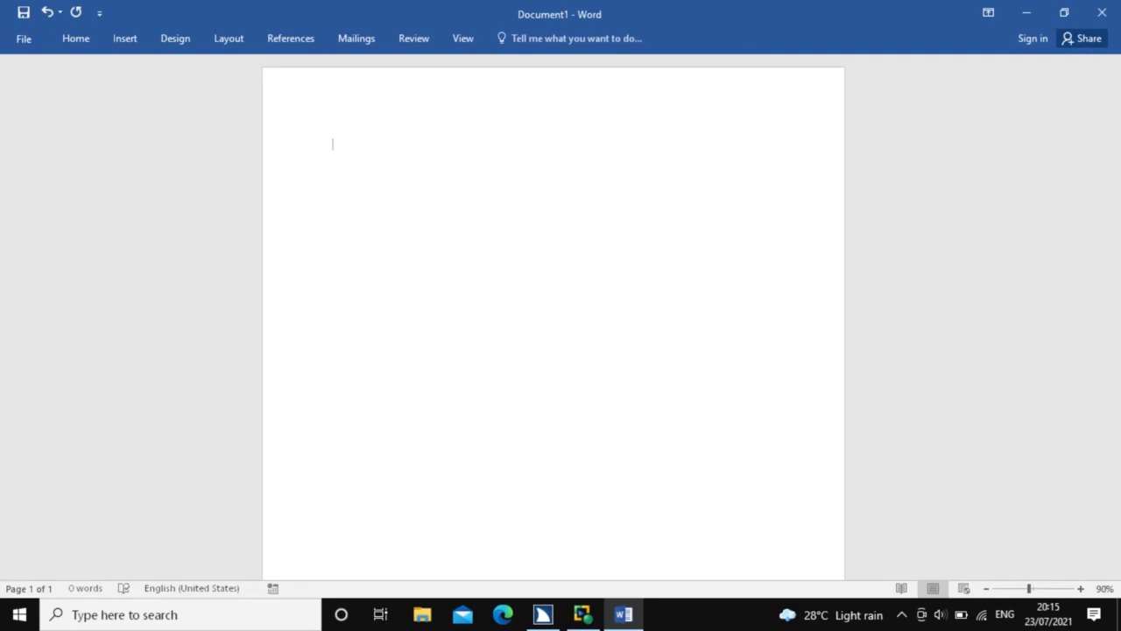
Search the Word commands for "macro" and open the list of existing macros
{"action": "key", "text": "alt+q"}
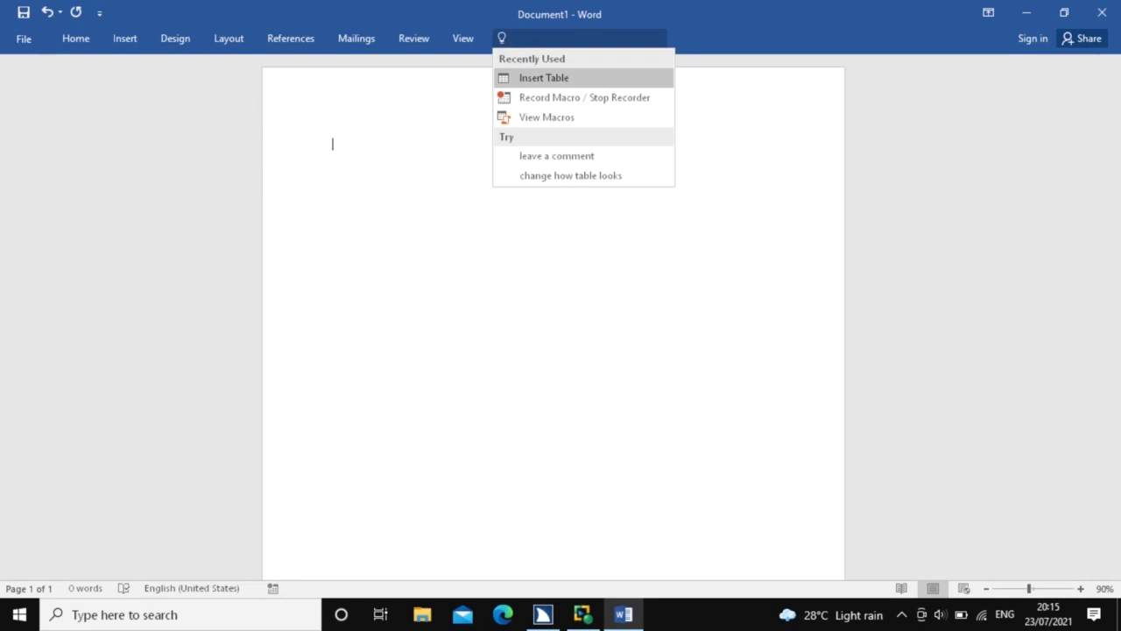
{"action": "type", "text": "macro"}
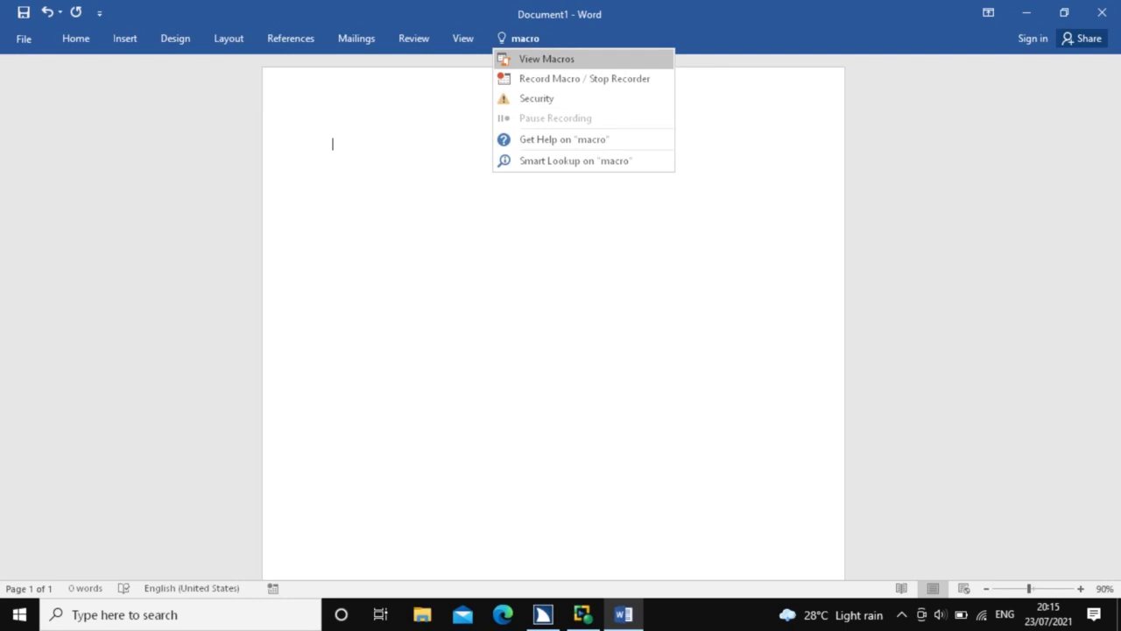
{"action": "key", "text": "Return"}
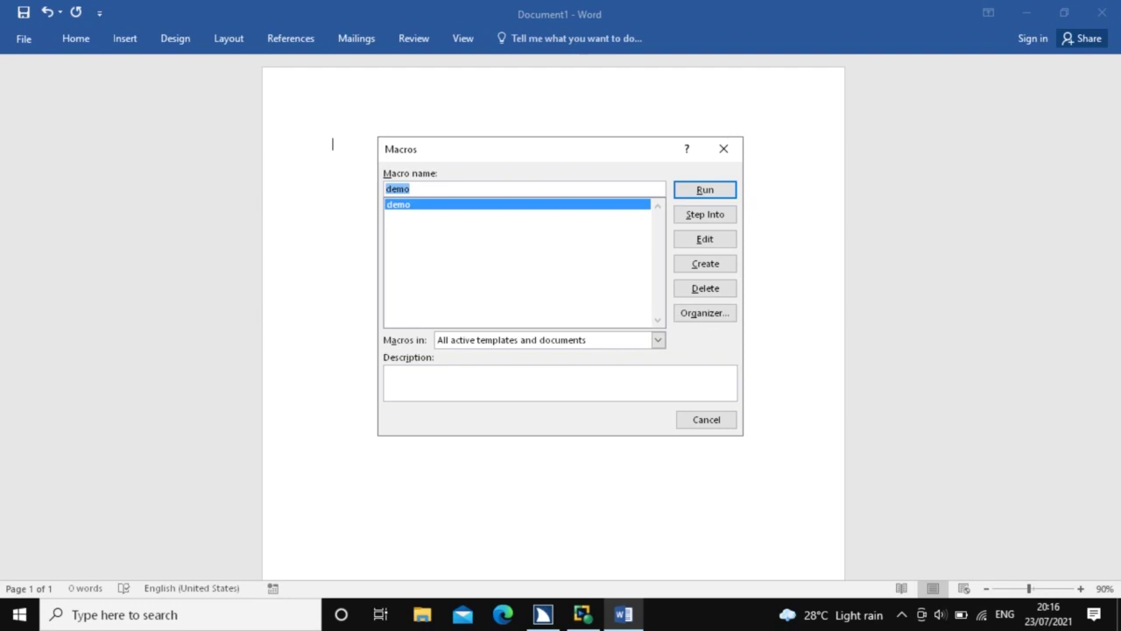
{"action": "key", "text": "Return"}
Delete the demo macro from the macro list, confirm the deletion, and close the list
{"action": "key", "text": "Tab"}
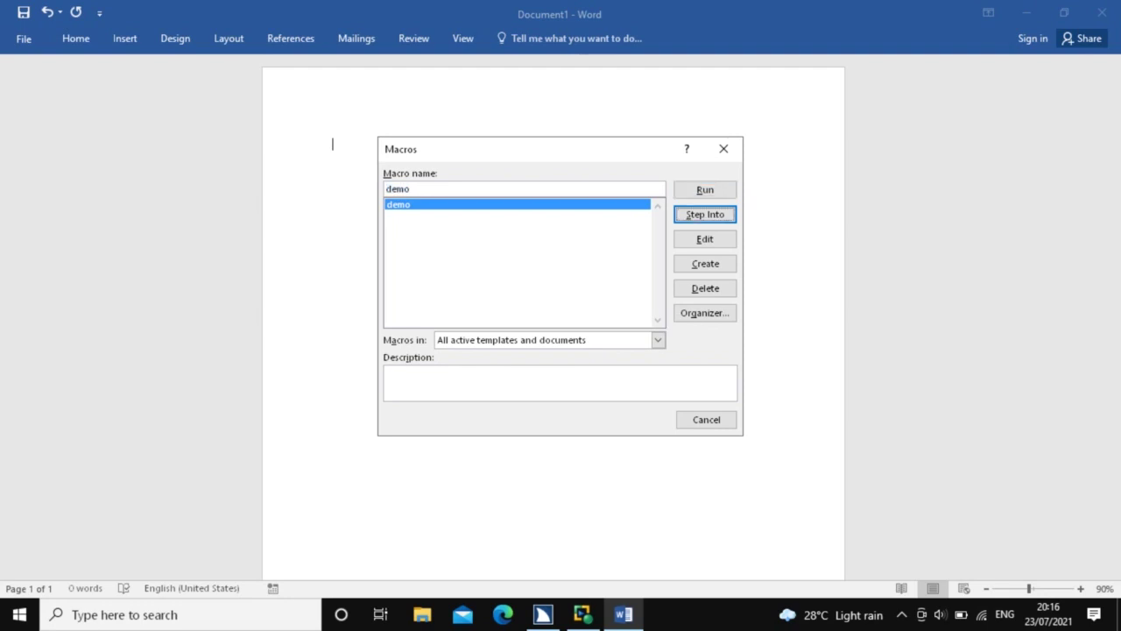
{"action": "key", "text": "Tab"}
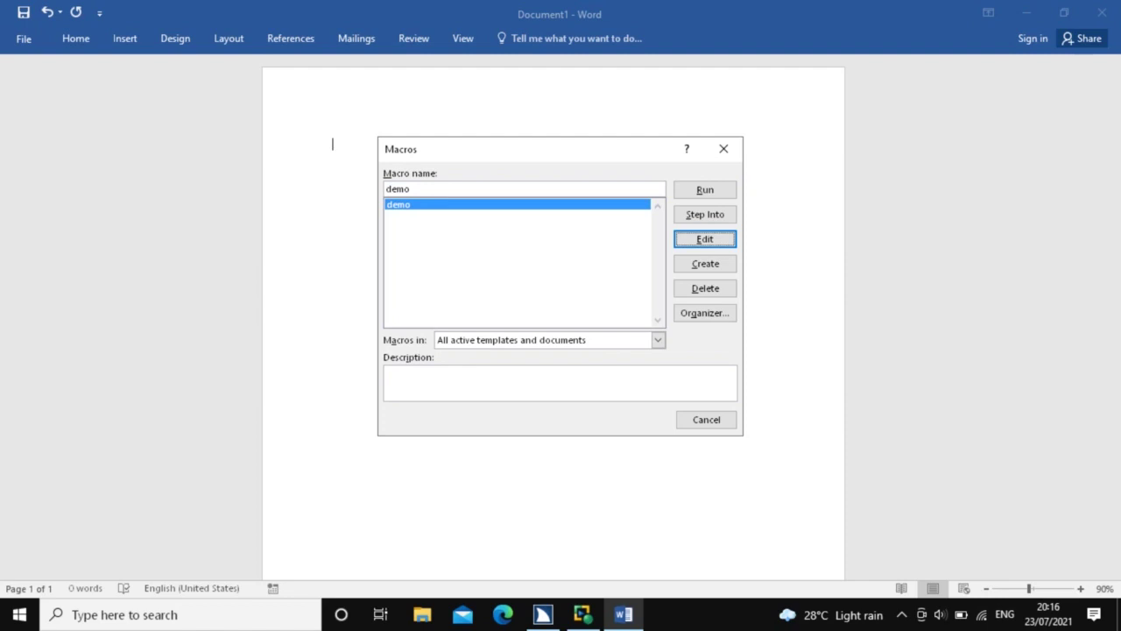
{"action": "key", "text": "Tab"}
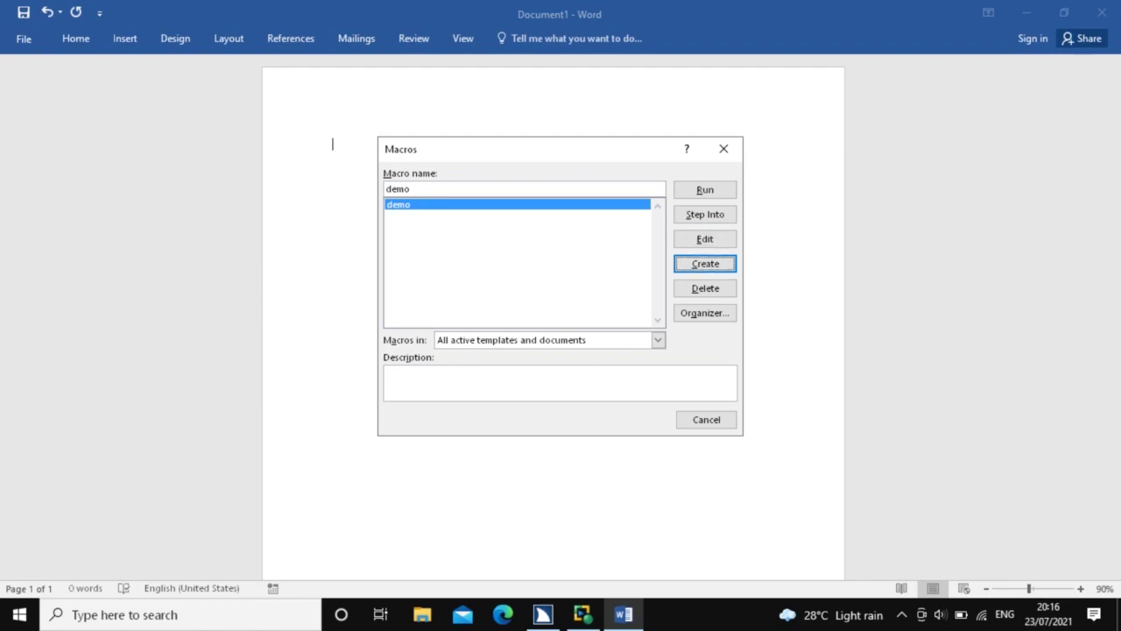
{"action": "key", "text": "Tab"}
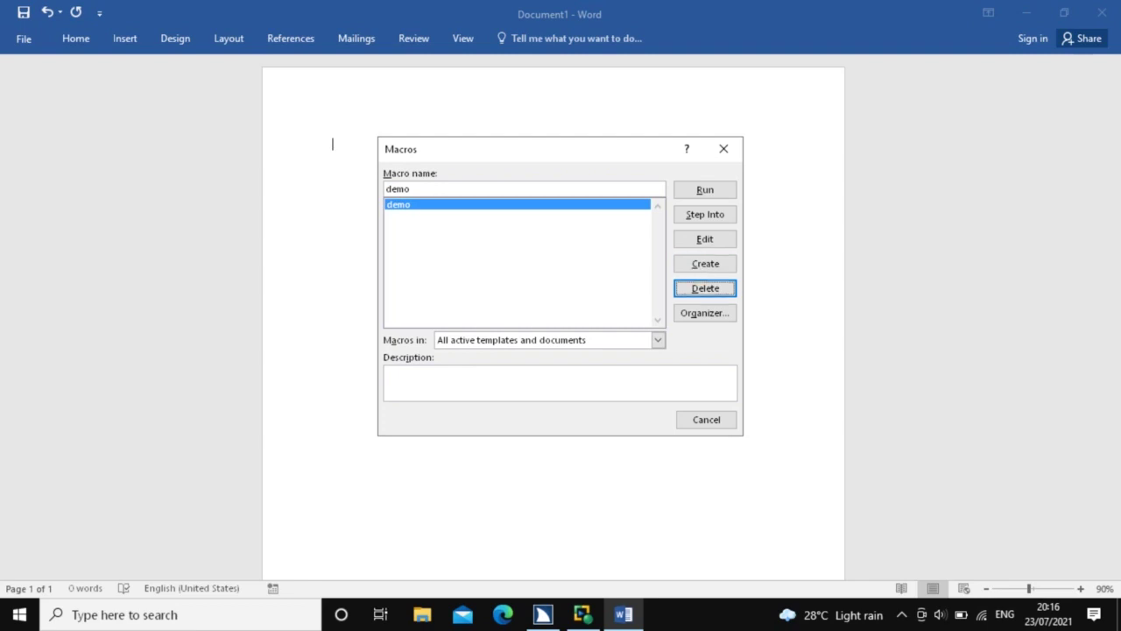
{"action": "key", "text": "Return"}
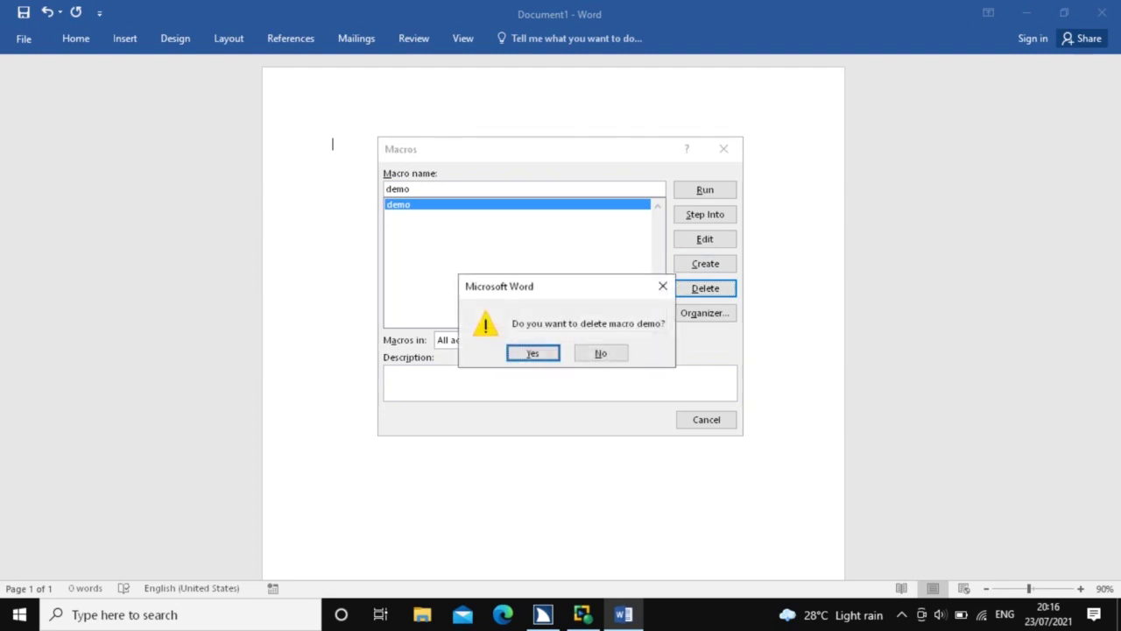
{"action": "key", "text": "Tab"}
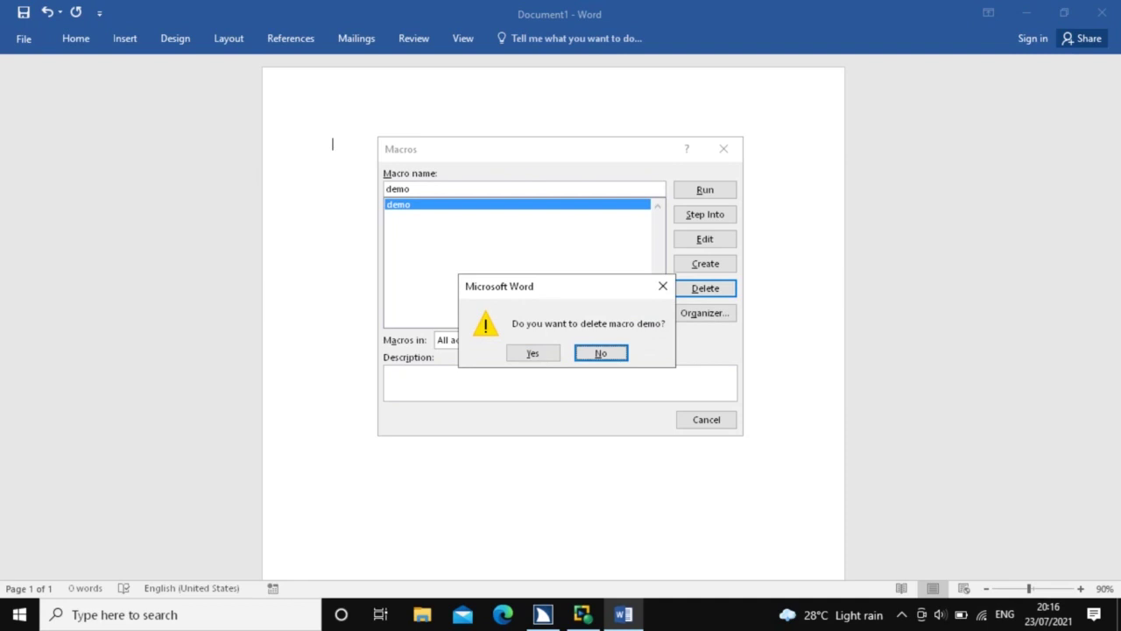
{"action": "key", "text": "Tab"}
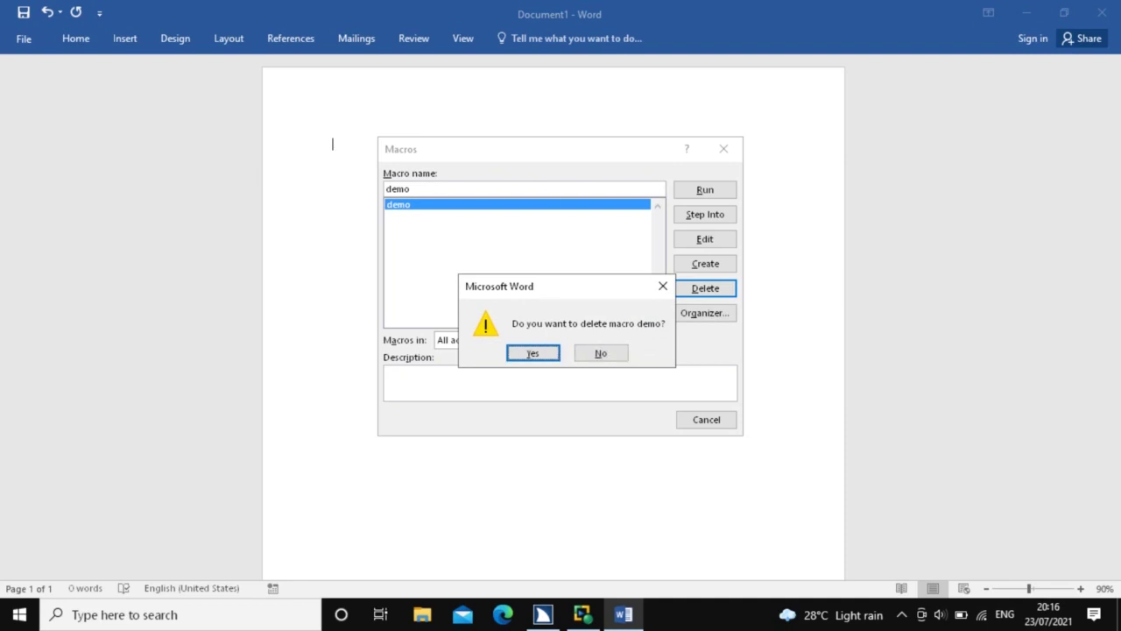
{"action": "key", "text": "Return"}
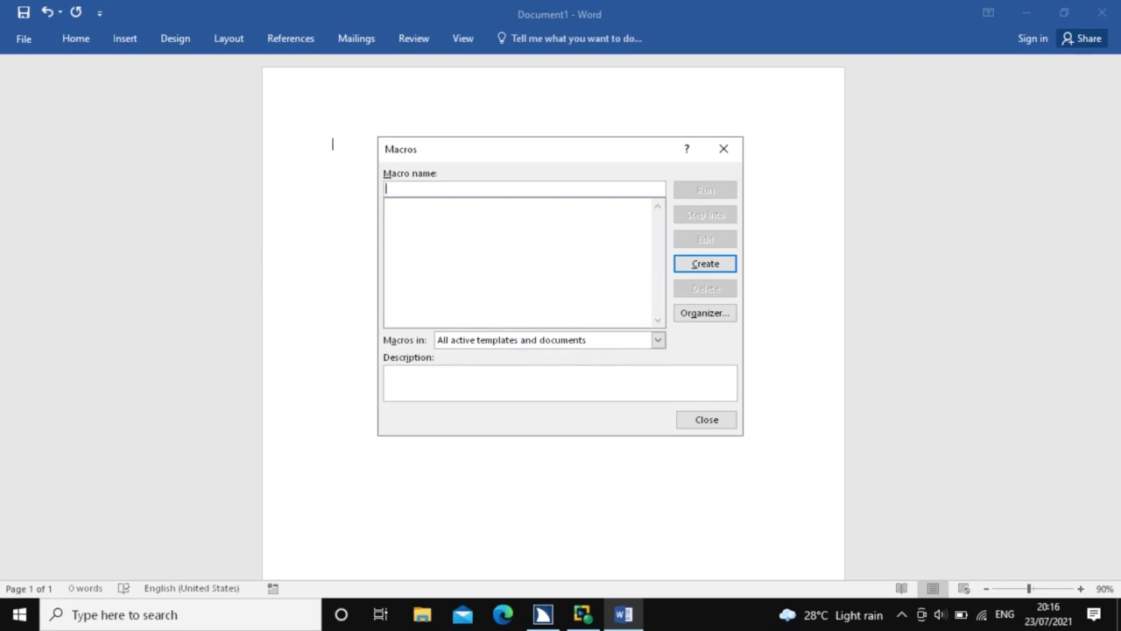
{"action": "key", "text": "Escape"}
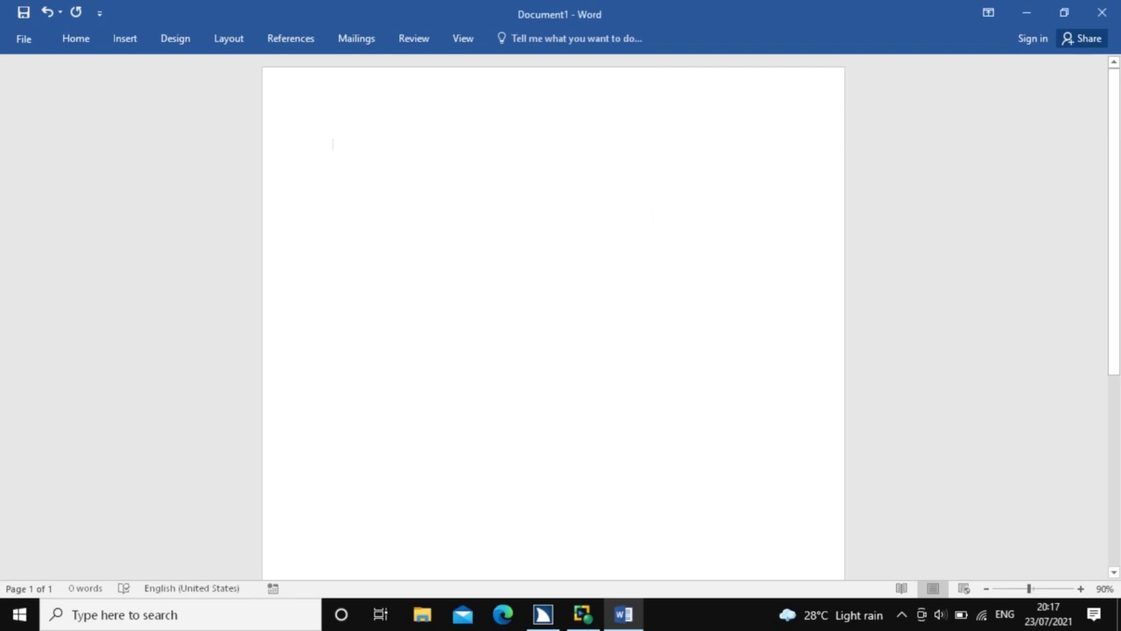